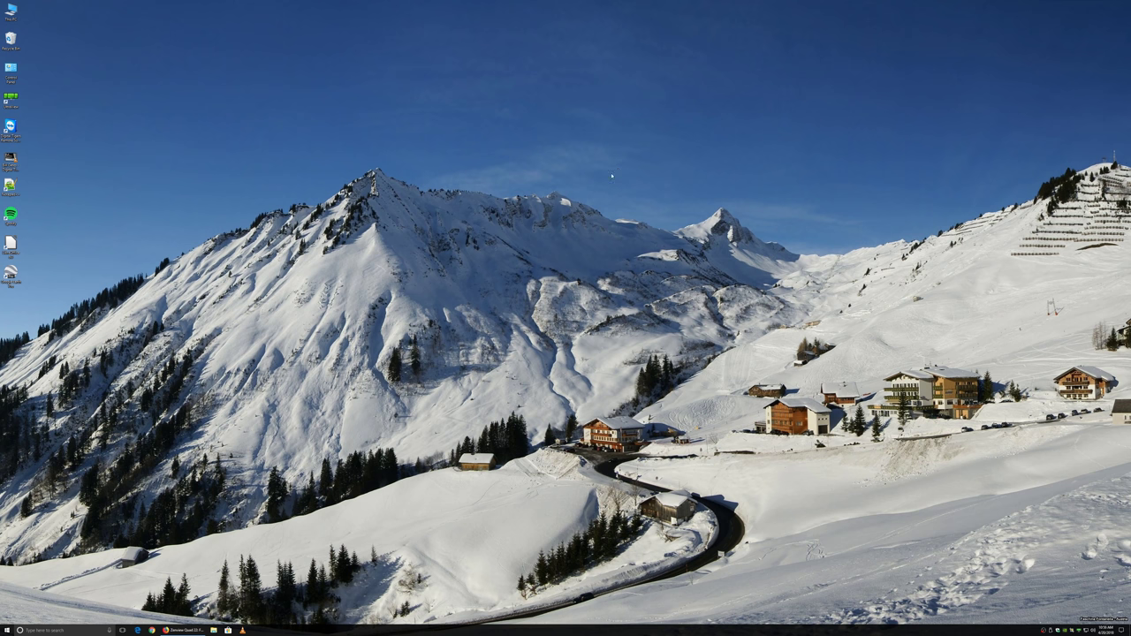
right_click(161, 79)
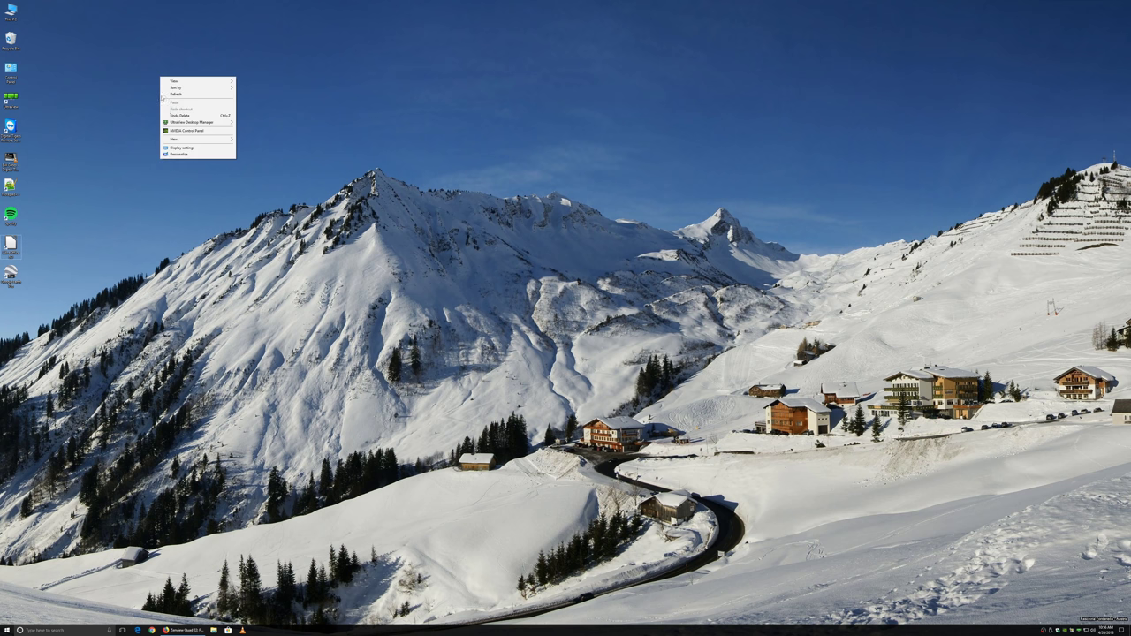
click(305, 54)
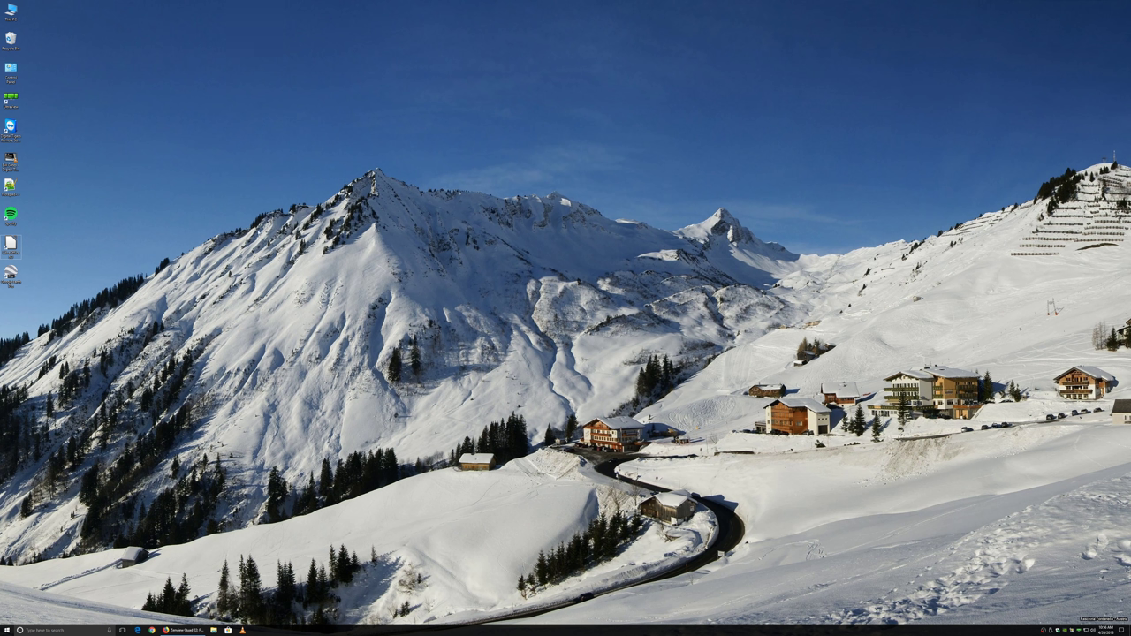
- Bring up the minimized Zenview Quad 22 browser window and move it to the right part of the desktop
mouse_move(177, 632)
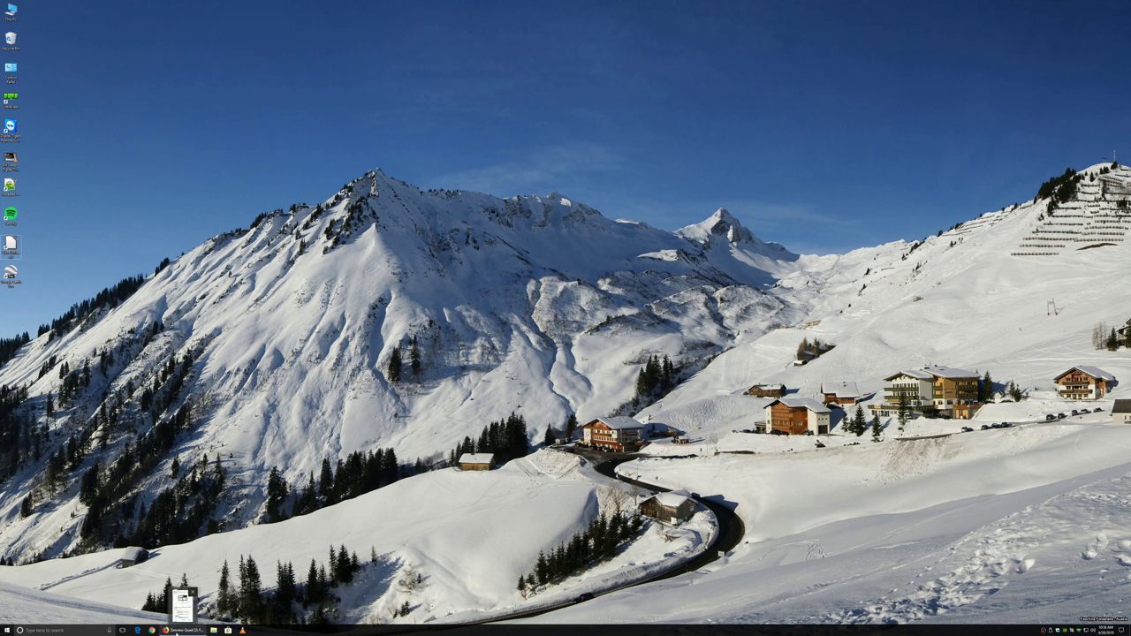
click(181, 630)
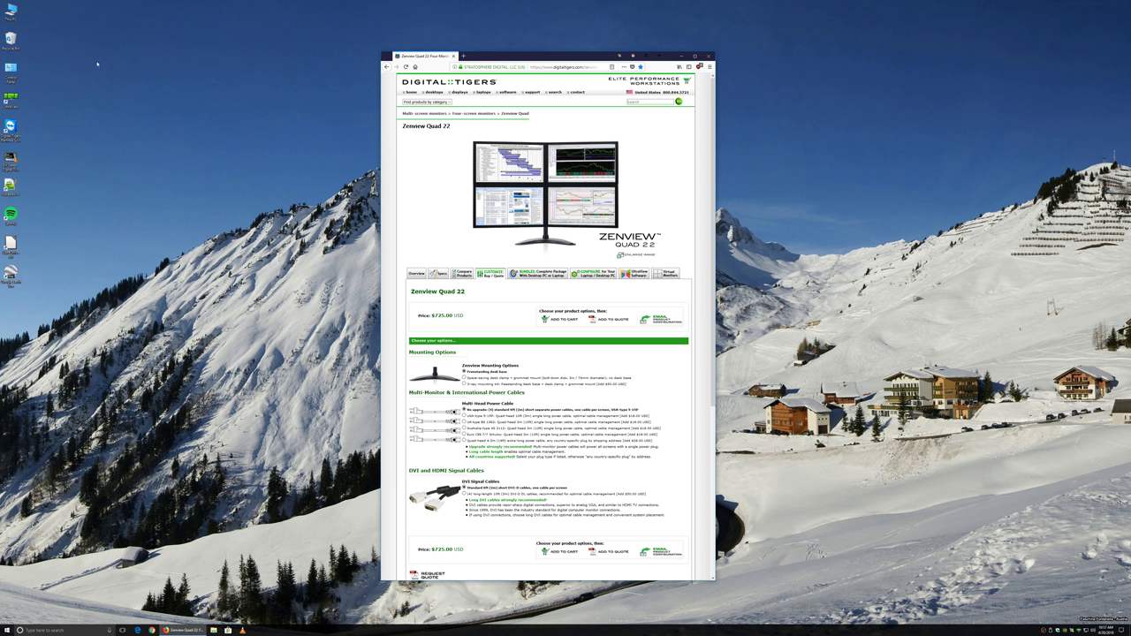
drag(492, 57, 858, 64)
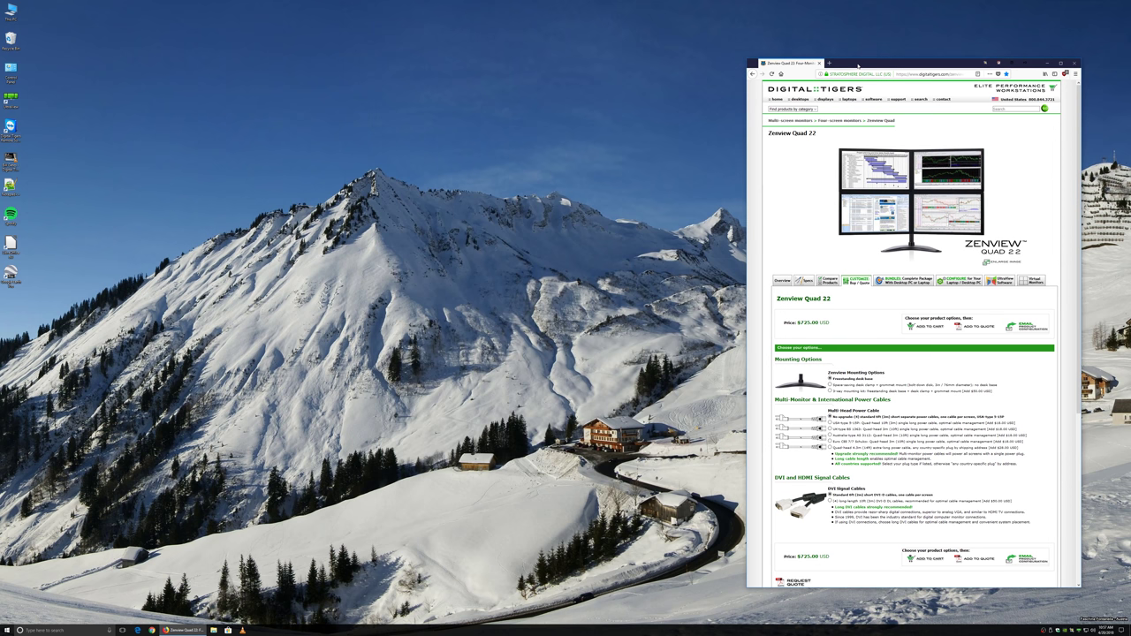
- Open the UltraView Monitor Configuration and select monitor 1 after viewing the settings of monitor 2
right_click(180, 55)
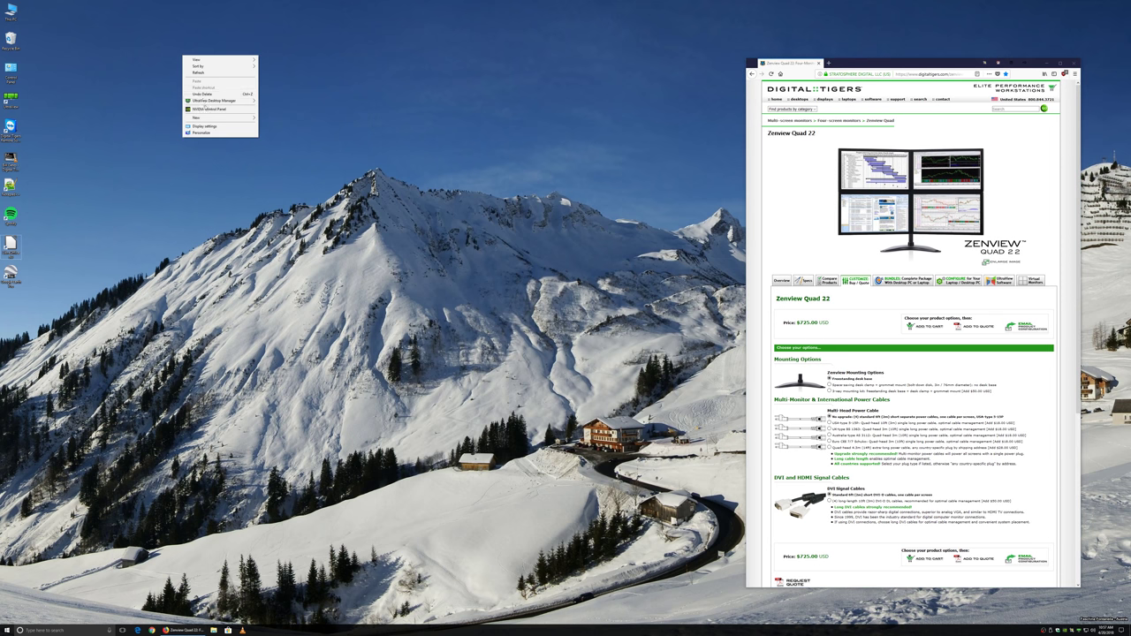
mouse_move(208, 104)
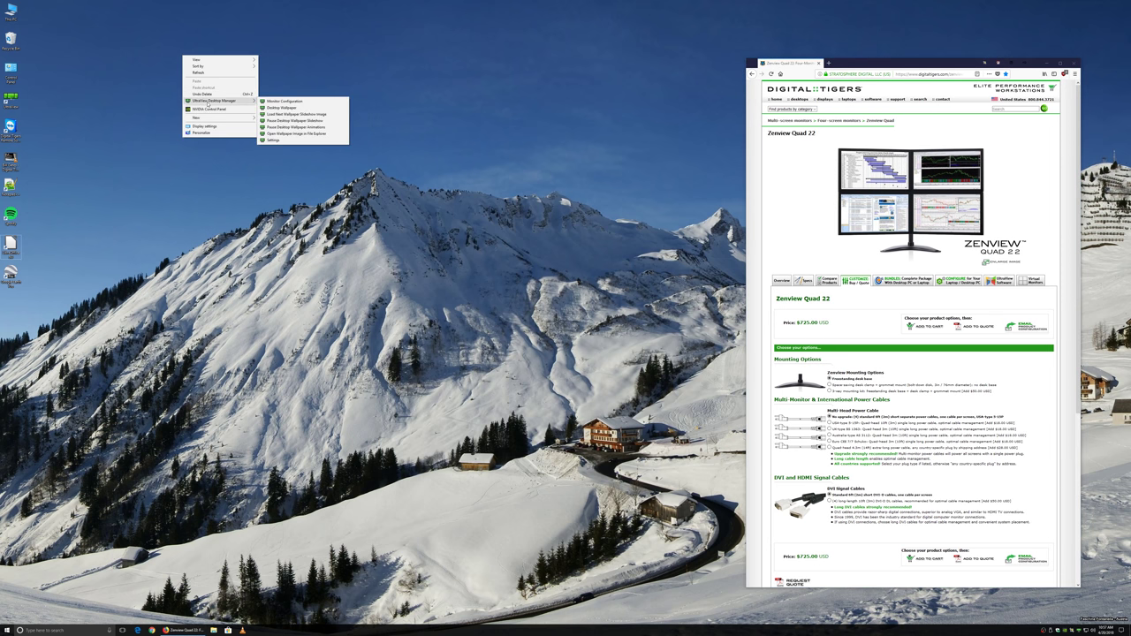
click(289, 104)
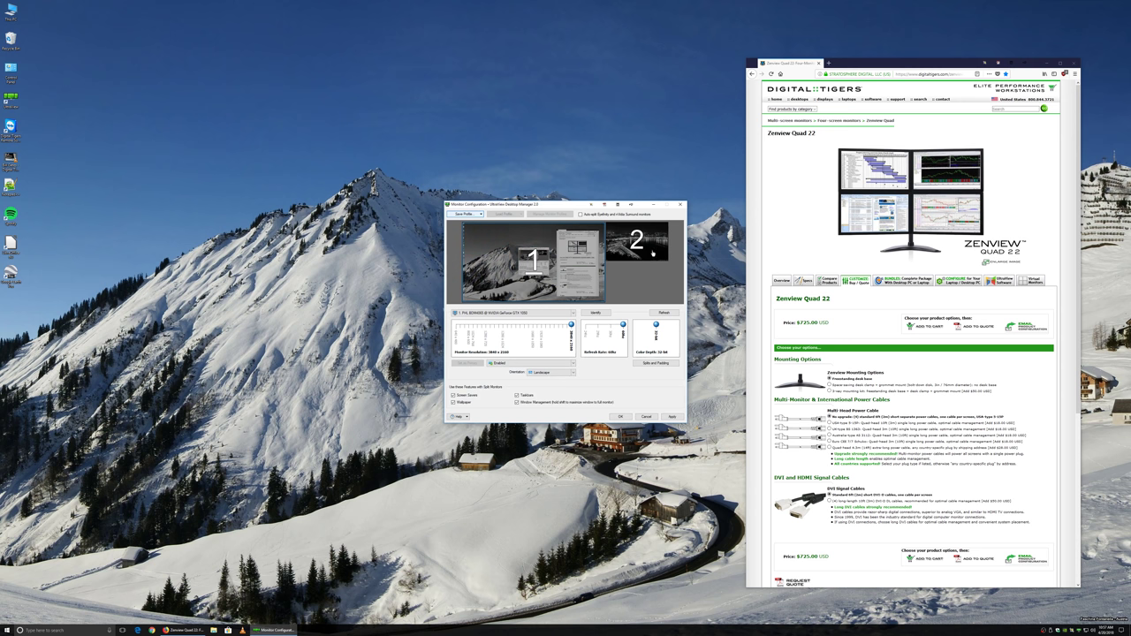
click(651, 252)
click(536, 259)
click(631, 247)
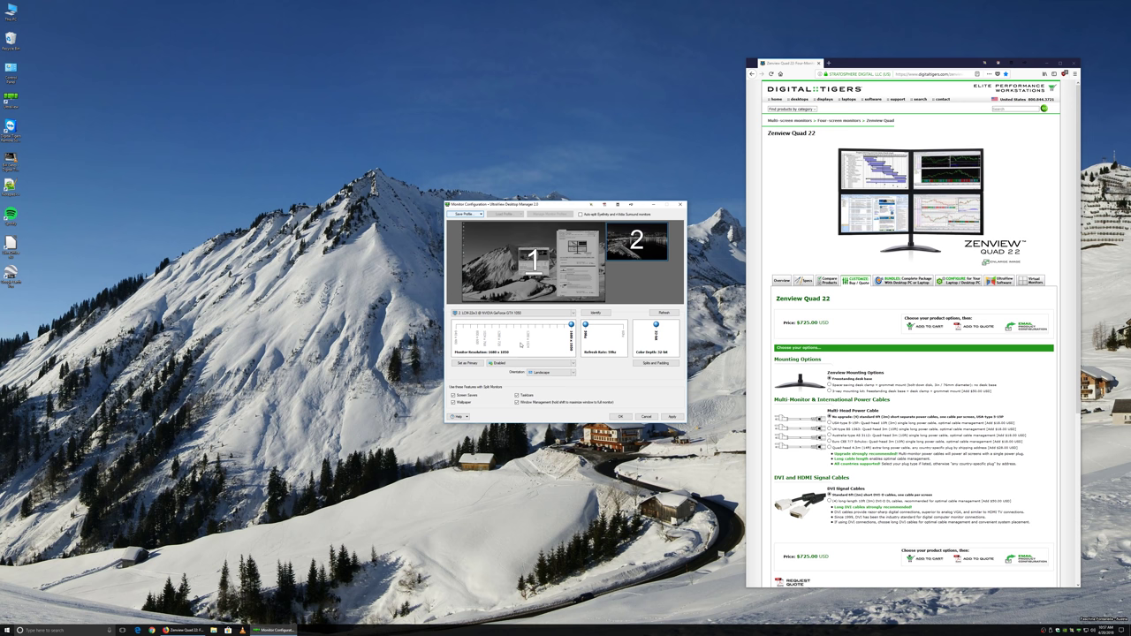
click(506, 259)
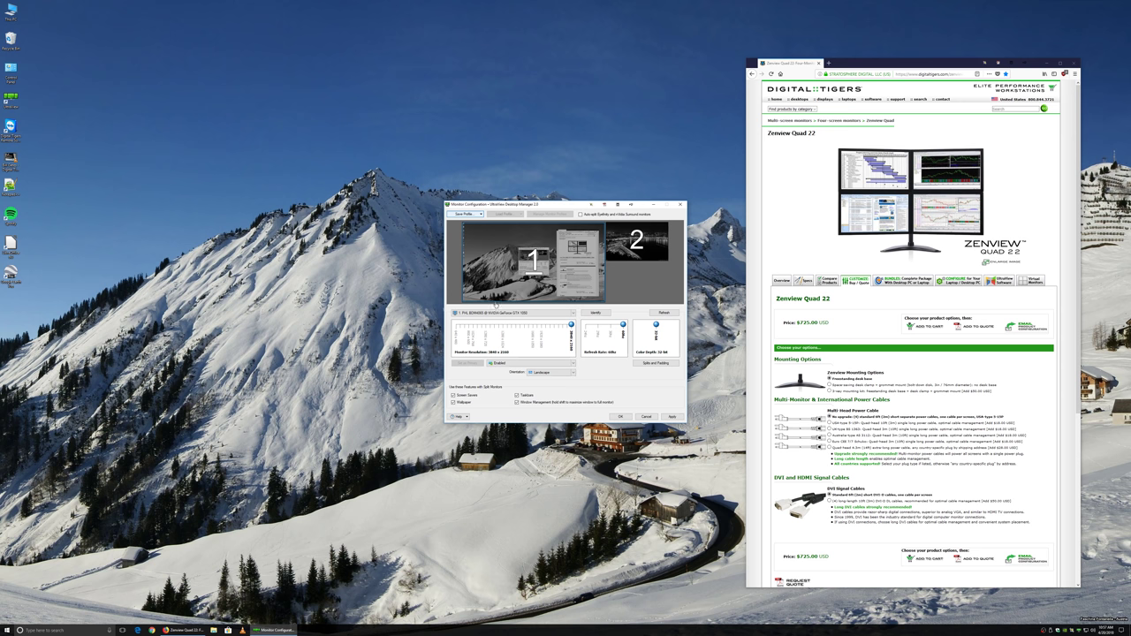
- Split monitor 1 with the 2 x 2 preset, apply the configuration and close the Monitor Configuration window
click(660, 364)
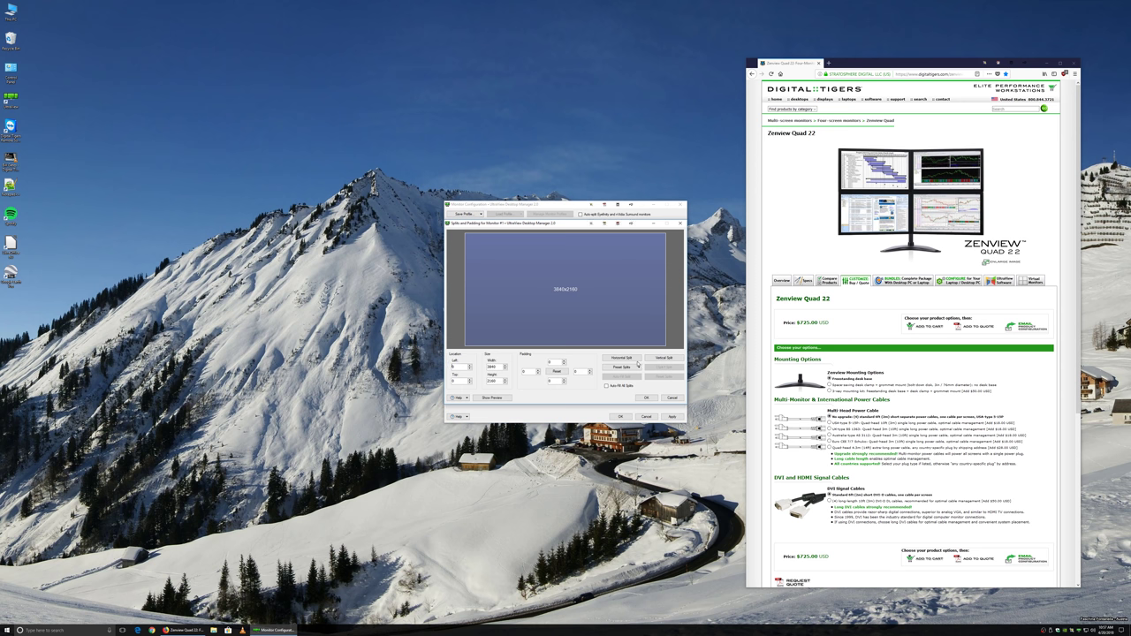
click(622, 367)
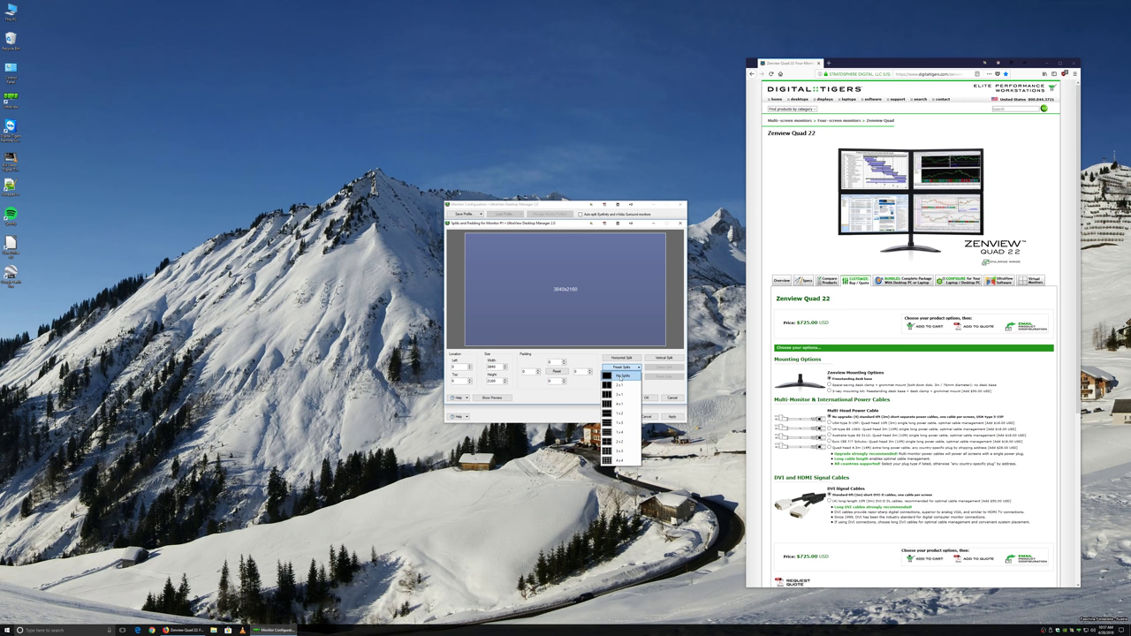
click(630, 442)
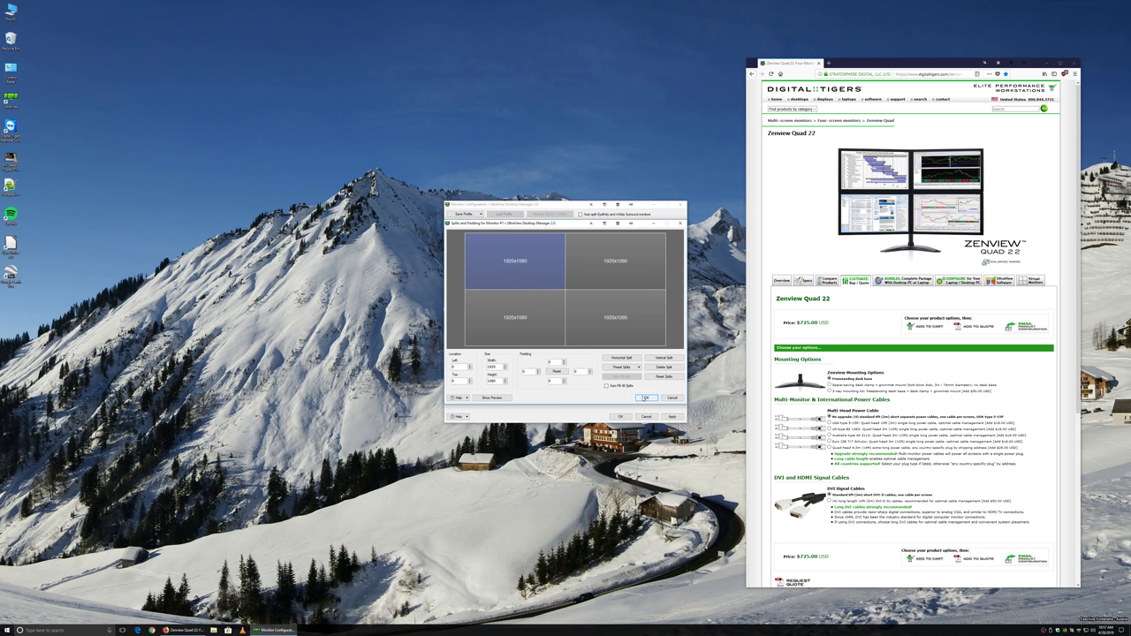
click(644, 397)
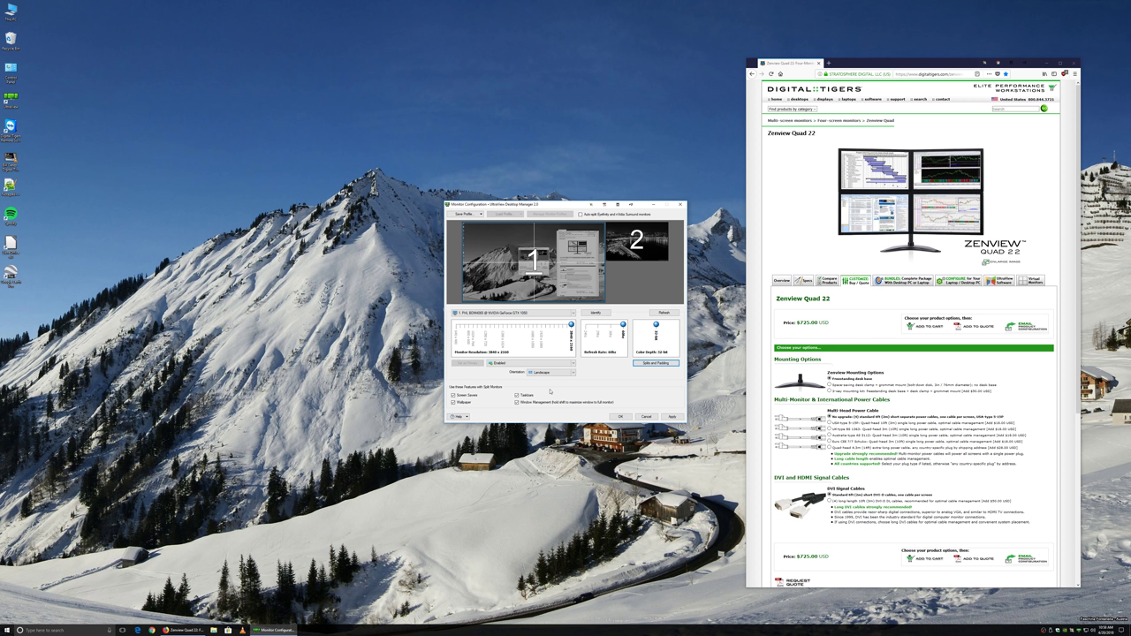
click(674, 417)
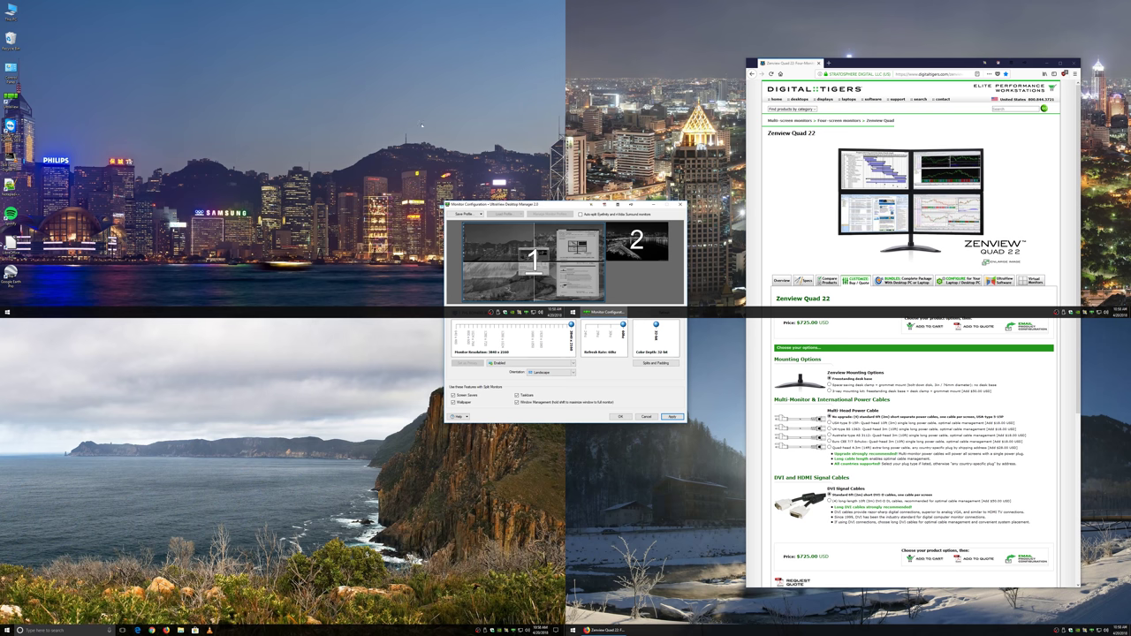
drag(555, 209, 266, 74)
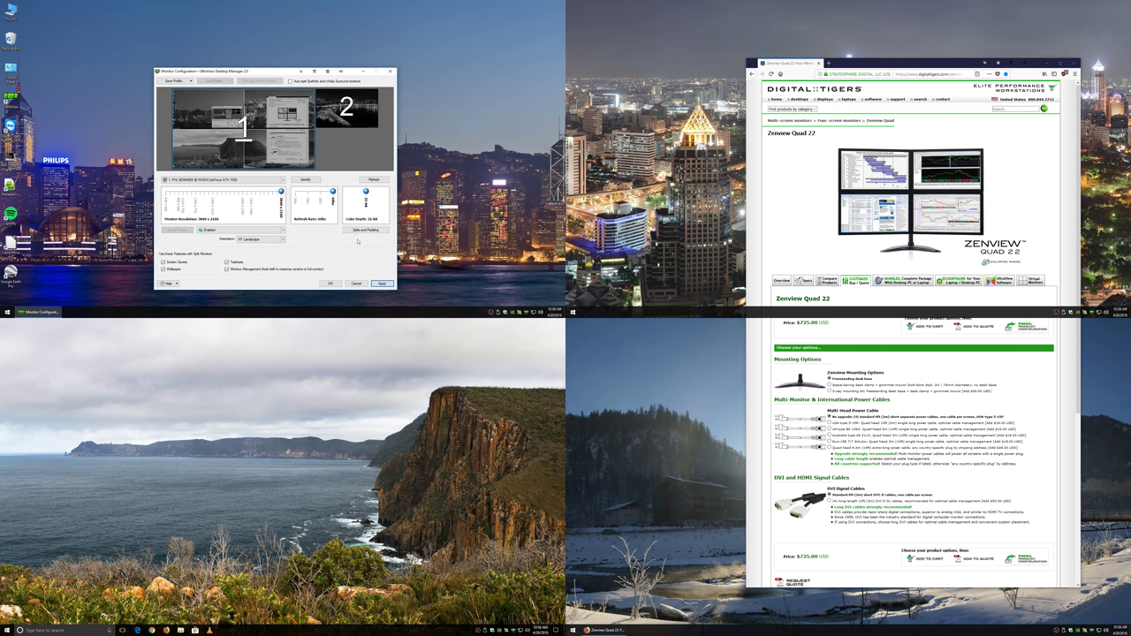
click(330, 284)
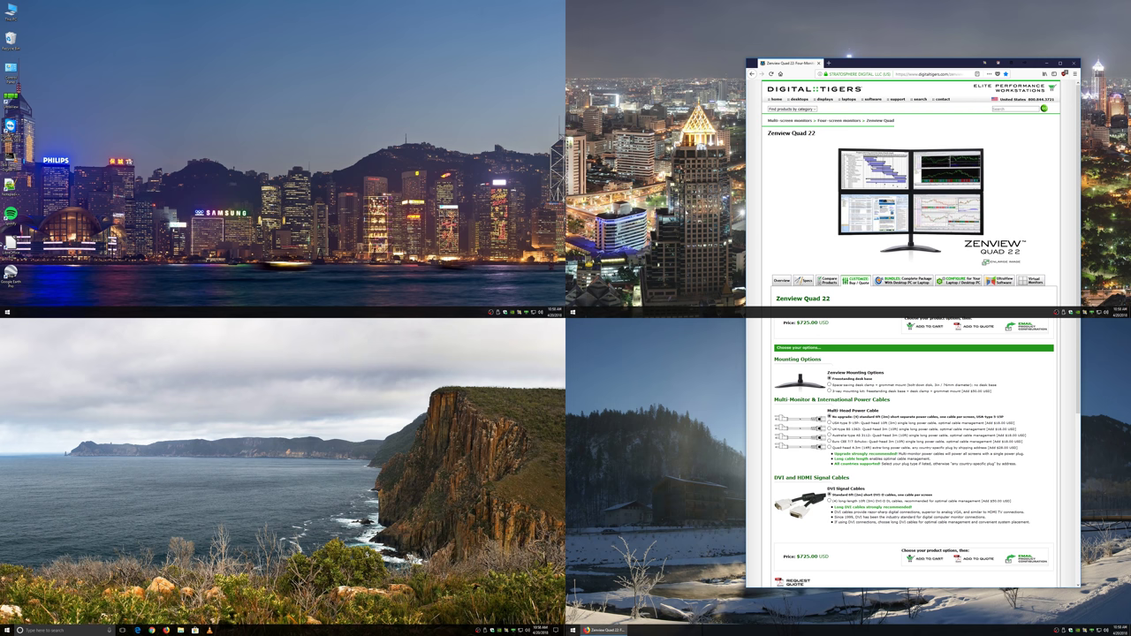
- Send the Zenview Quad 22 browser window to virtual monitor 1.2 using UltraView's monitor selector
drag(913, 67, 818, 17)
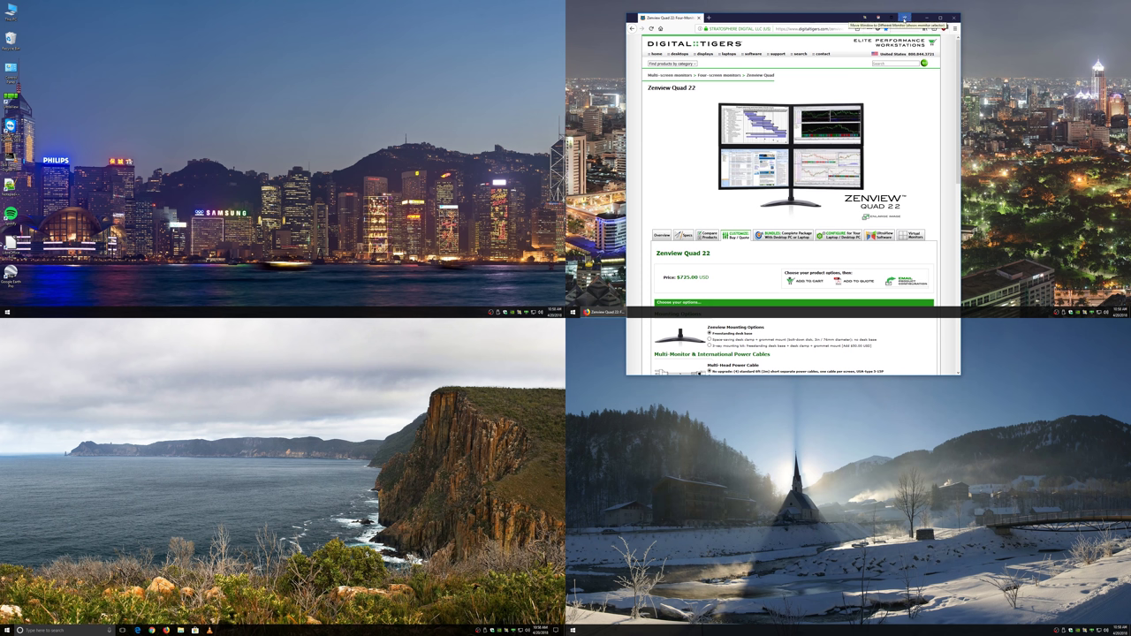
click(904, 17)
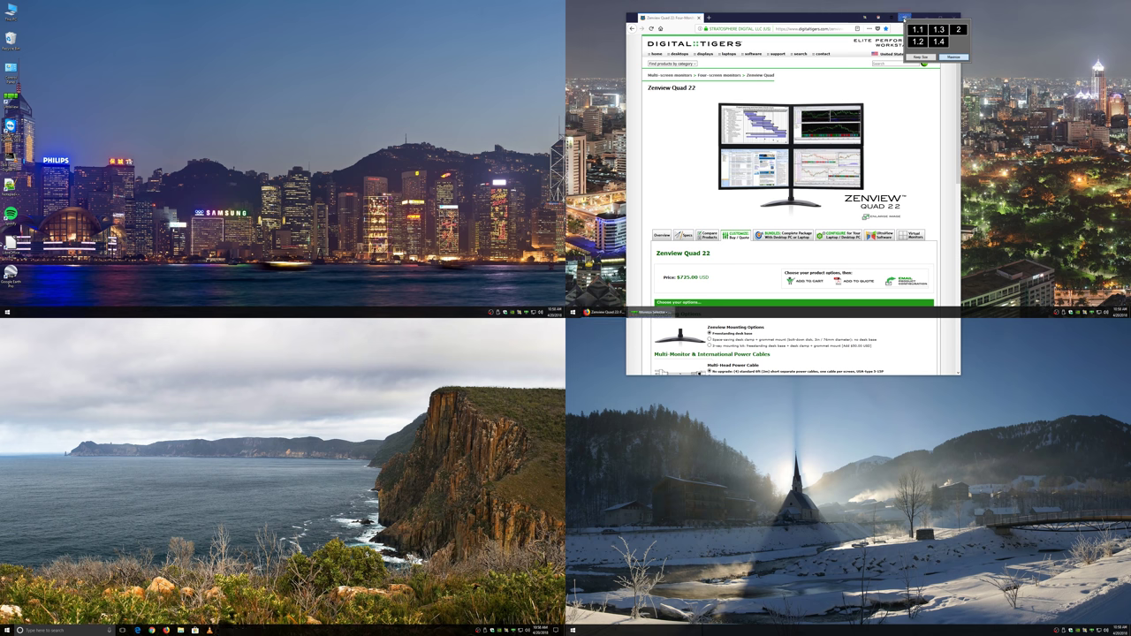
click(917, 43)
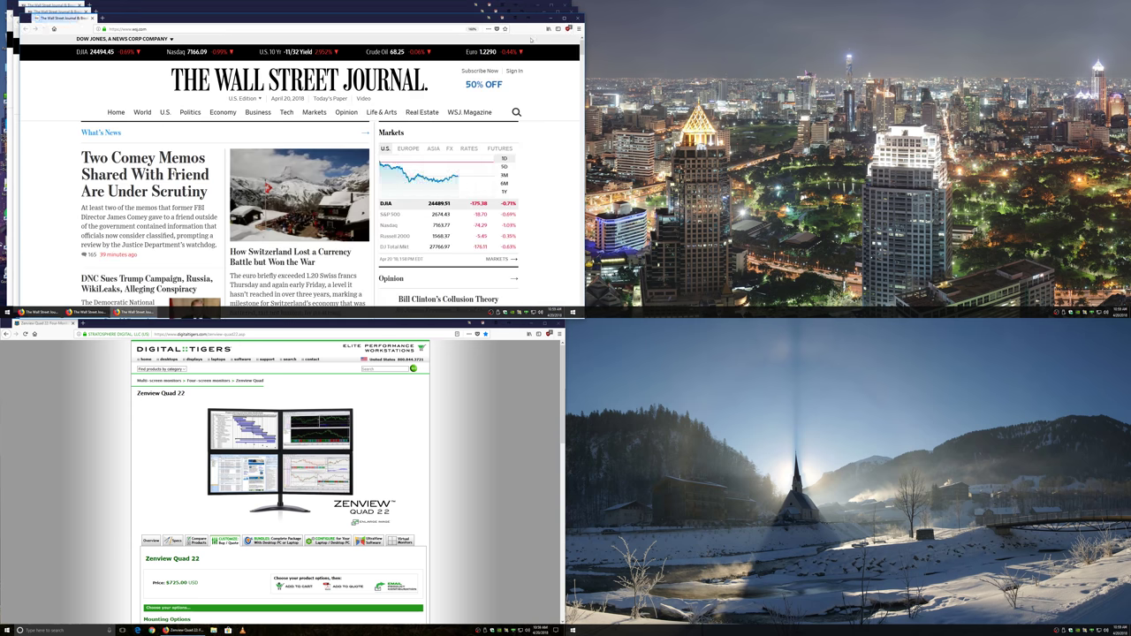
- Load Bloomberg.com in the frontmost Wall Street Journal window and send that window to virtual monitor 1.4
click(548, 32)
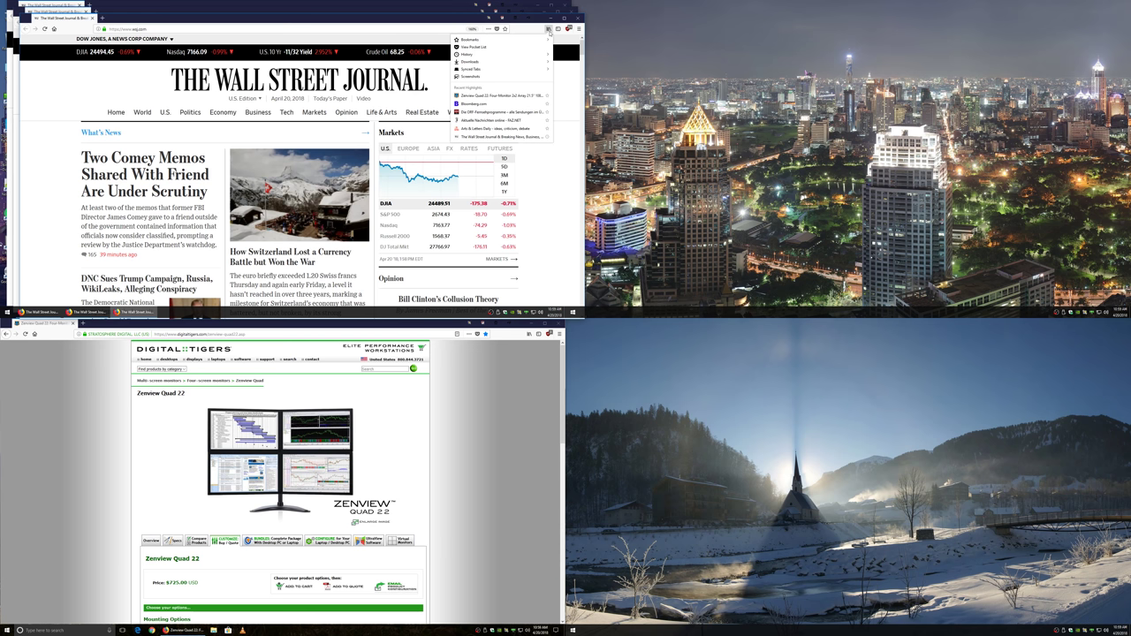
click(495, 104)
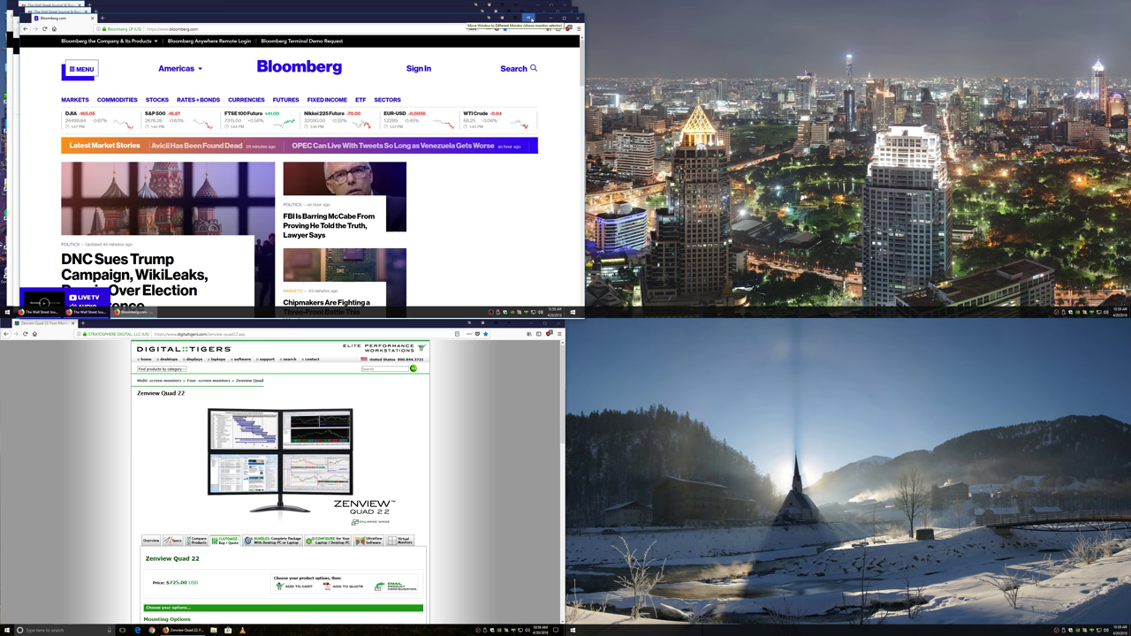
click(544, 19)
click(533, 42)
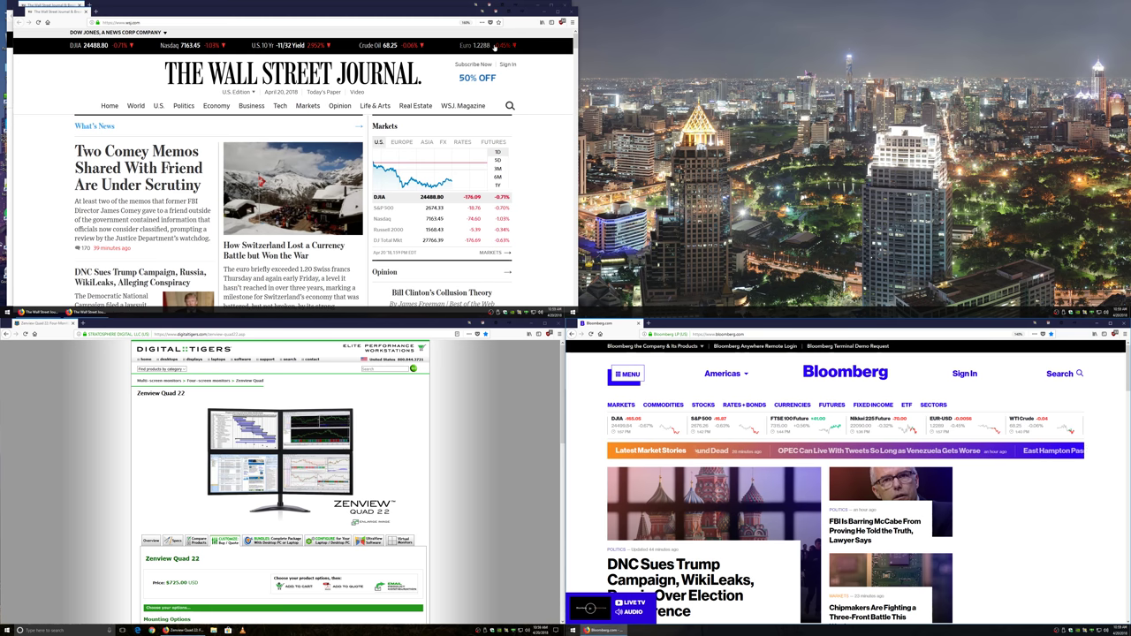
- Load the FAZ.NET news page in the front Wall Street Journal window and send that window to virtual monitor 1.3
click(541, 22)
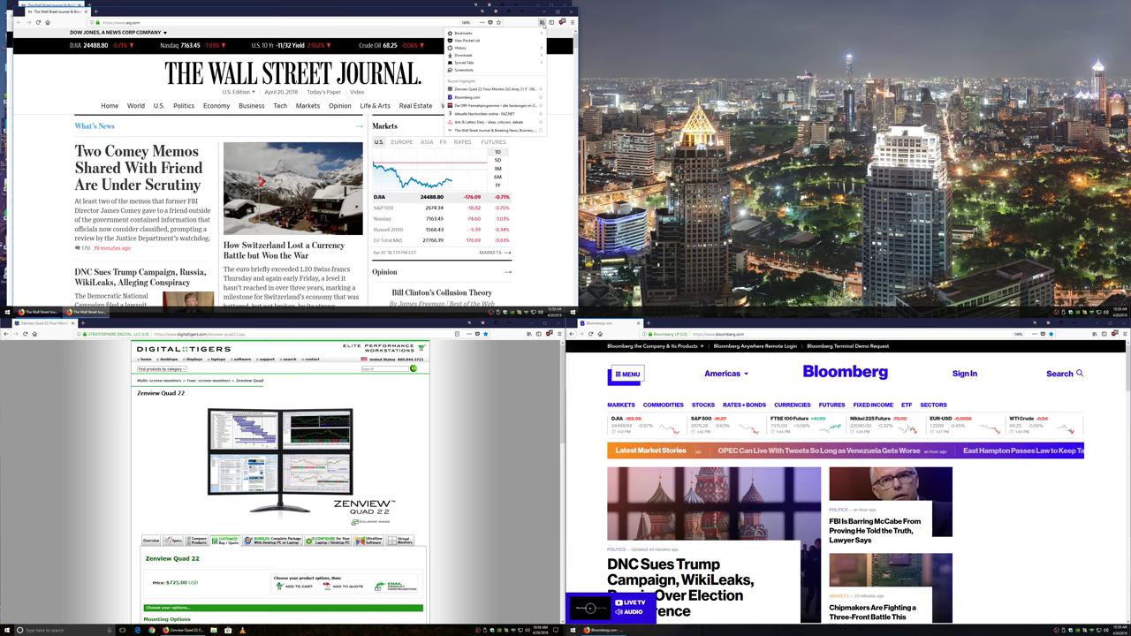
click(488, 115)
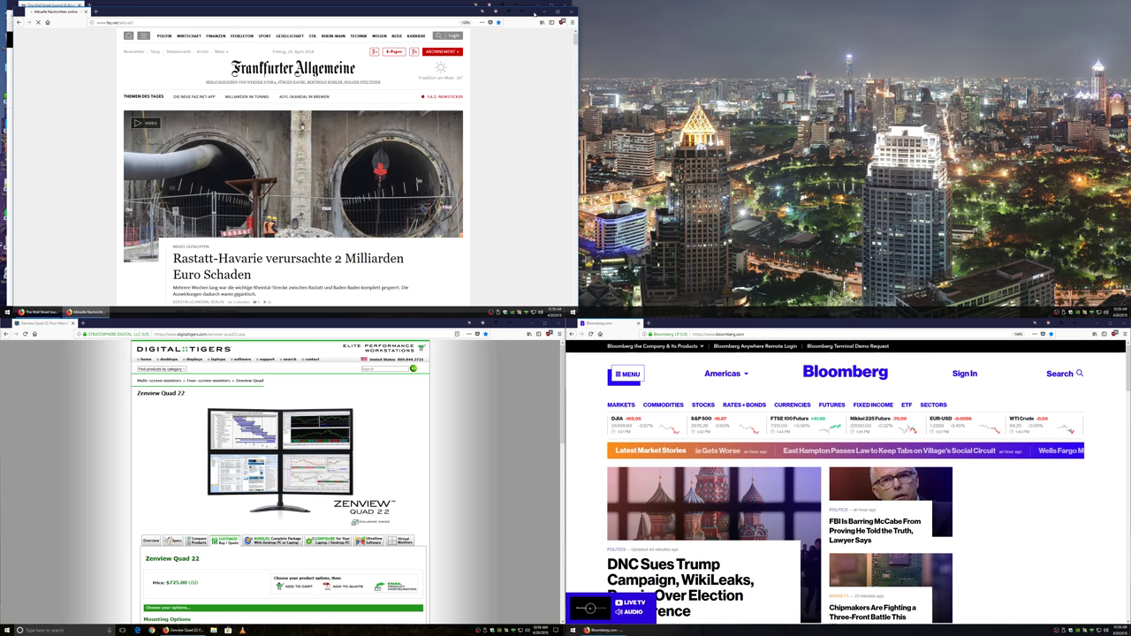
click(529, 16)
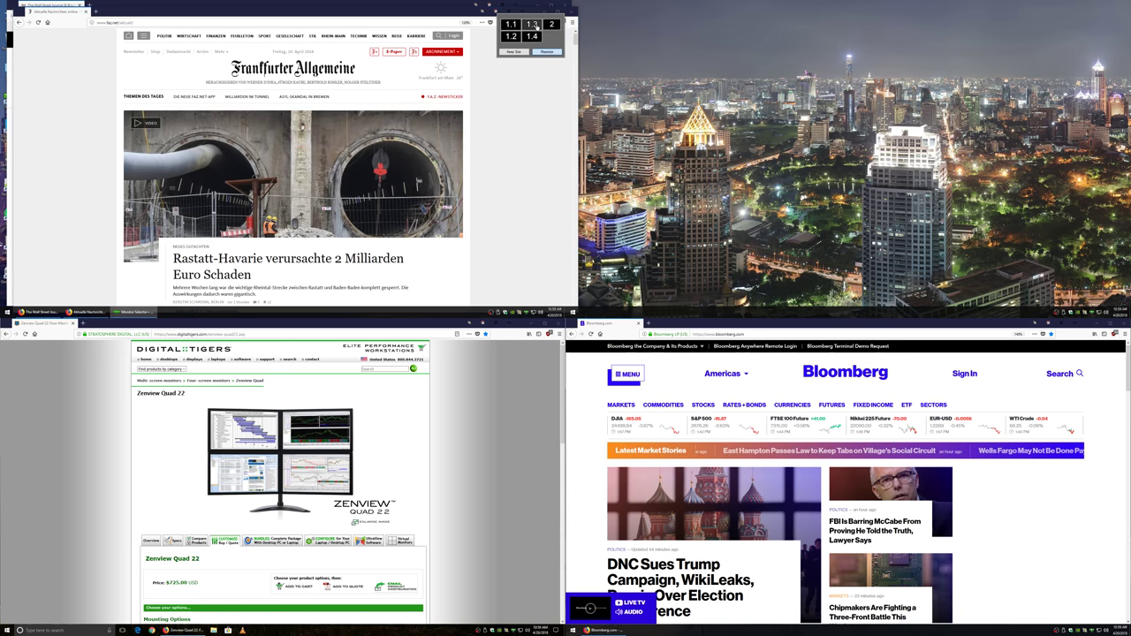
click(537, 26)
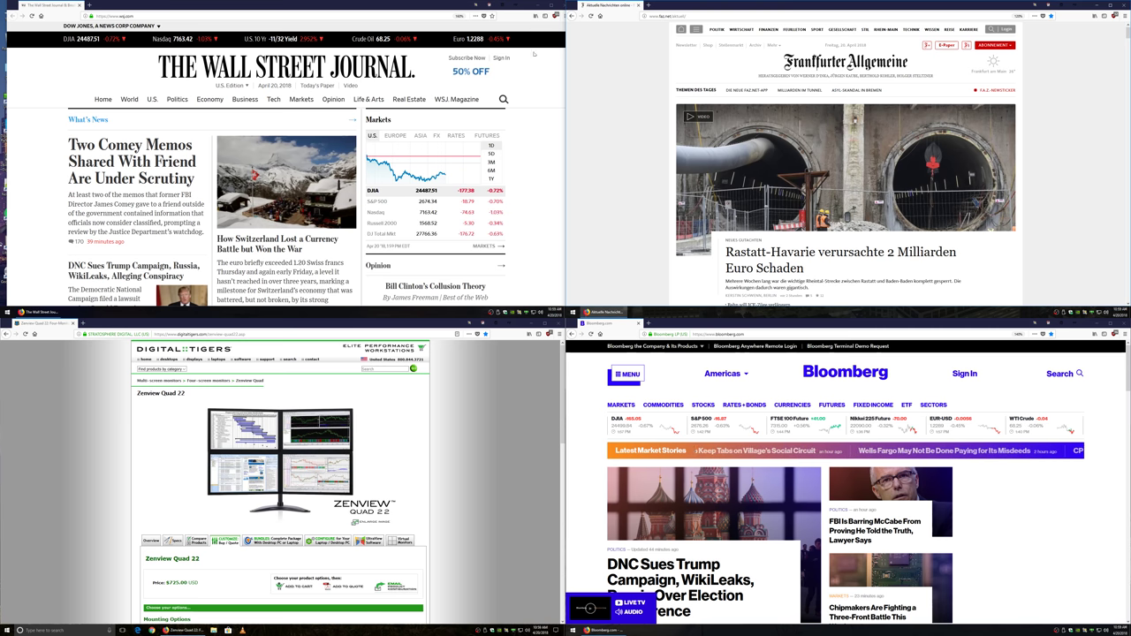
- Reset the page zoom in the Wall Street Journal and Bloomberg windows, and maximize the Wall Street Journal window in its split
click(25, 163)
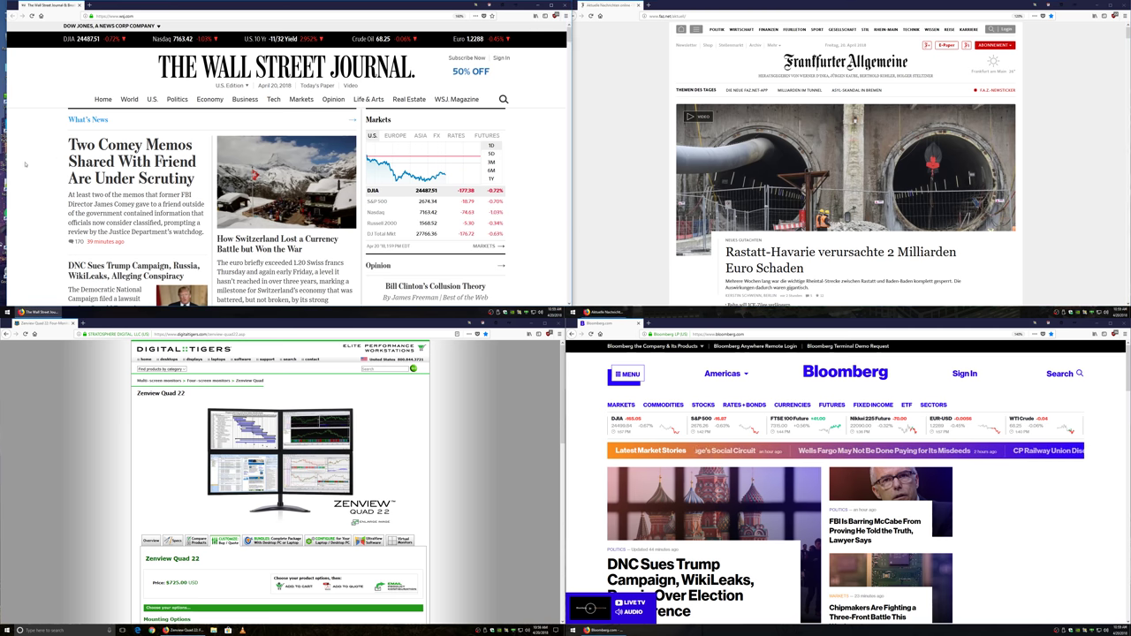
key(ctrl+0)
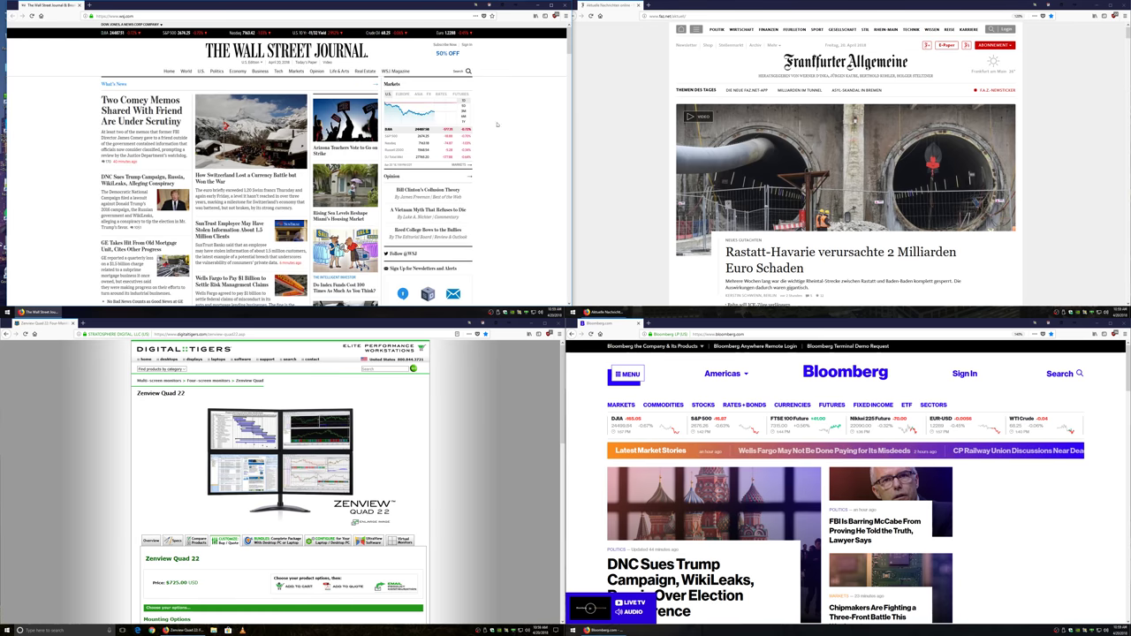
click(585, 446)
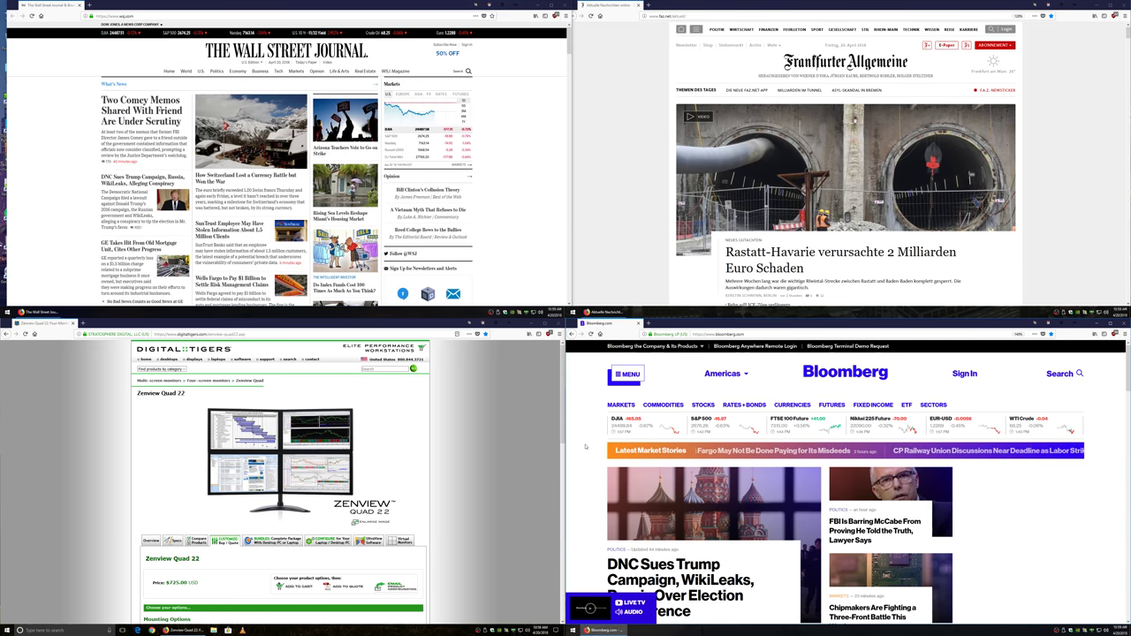
key(ctrl+0)
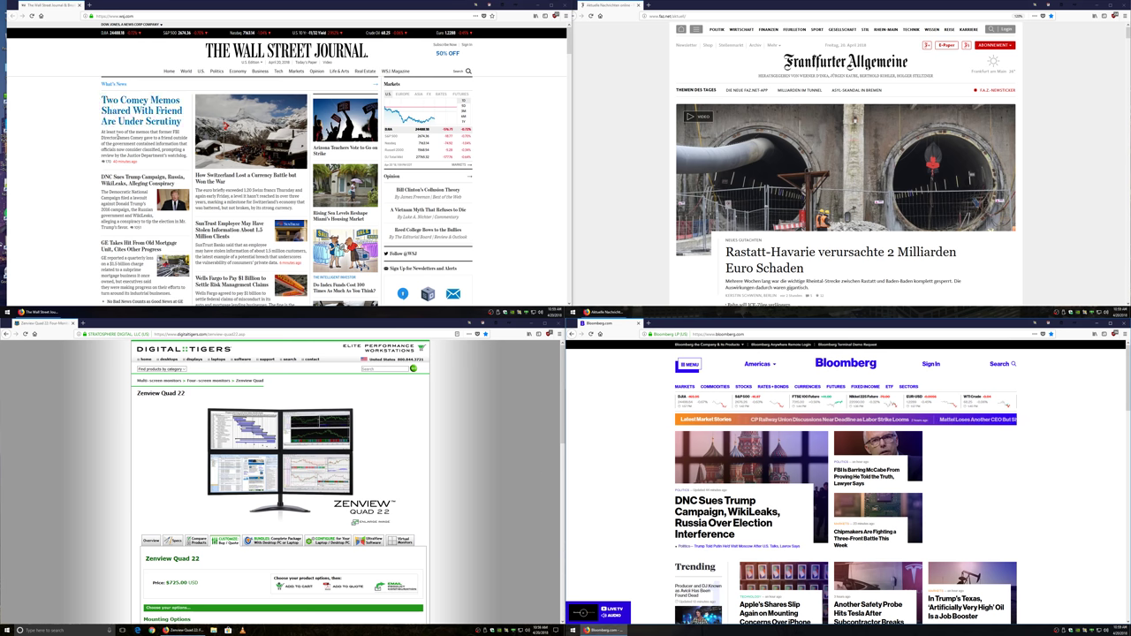
double_click(407, 7)
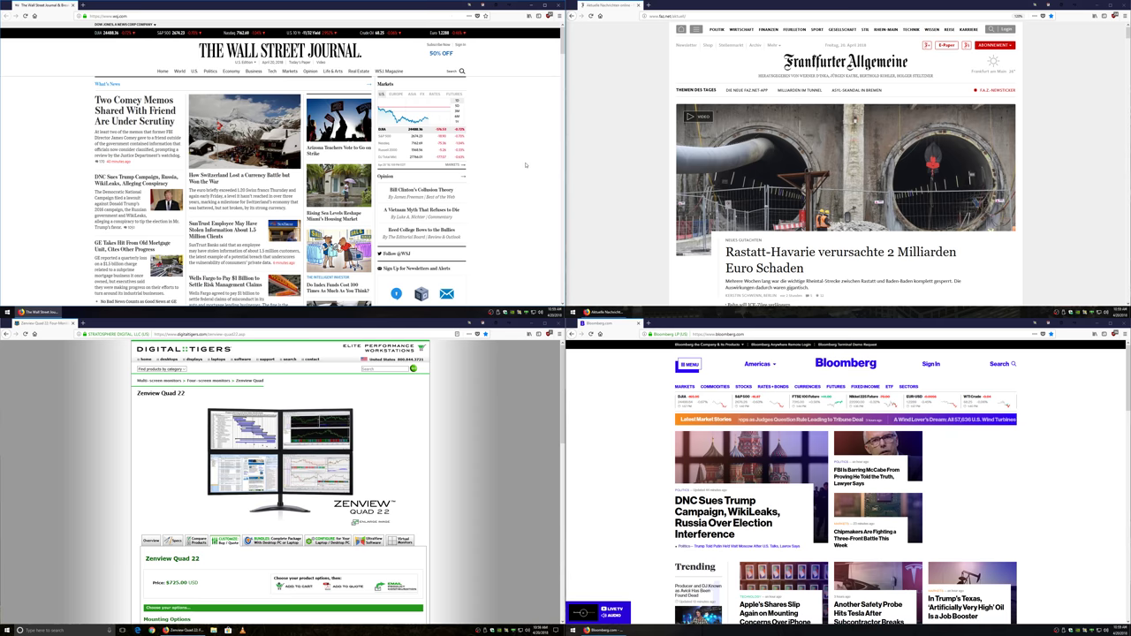
- Enlarge the Wall Street Journal page with the browser's page zoom
key(ctrl+plus)
key(ctrl+minus)
key(ctrl+plus)
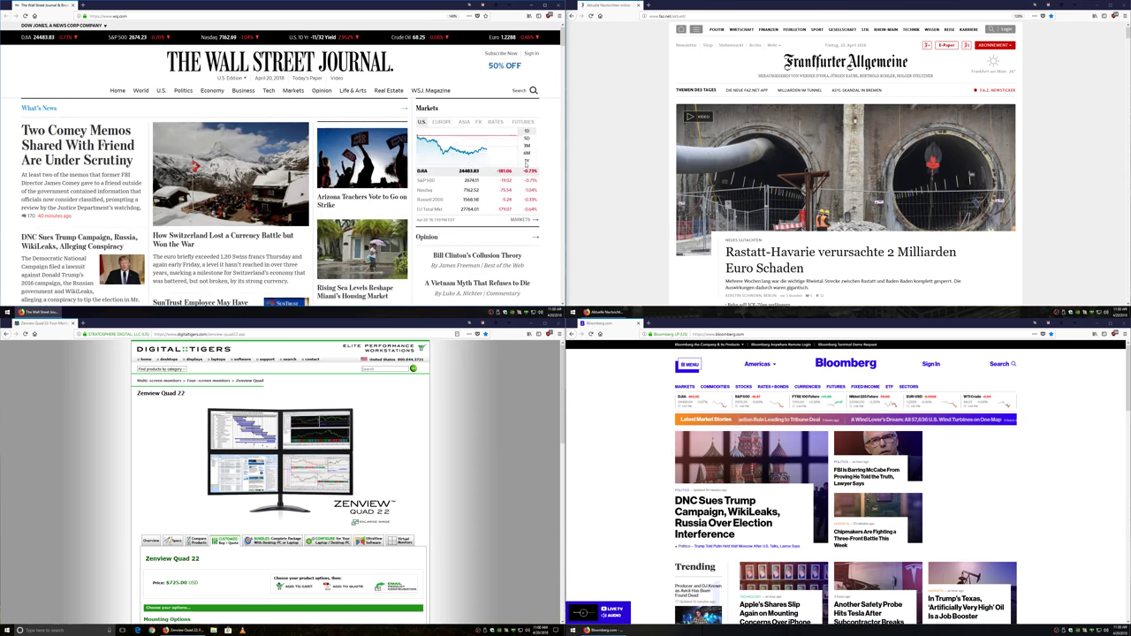
- Try different page zoom levels on the Frankfurter Allgemeine page, ending well above the default size
click(638, 173)
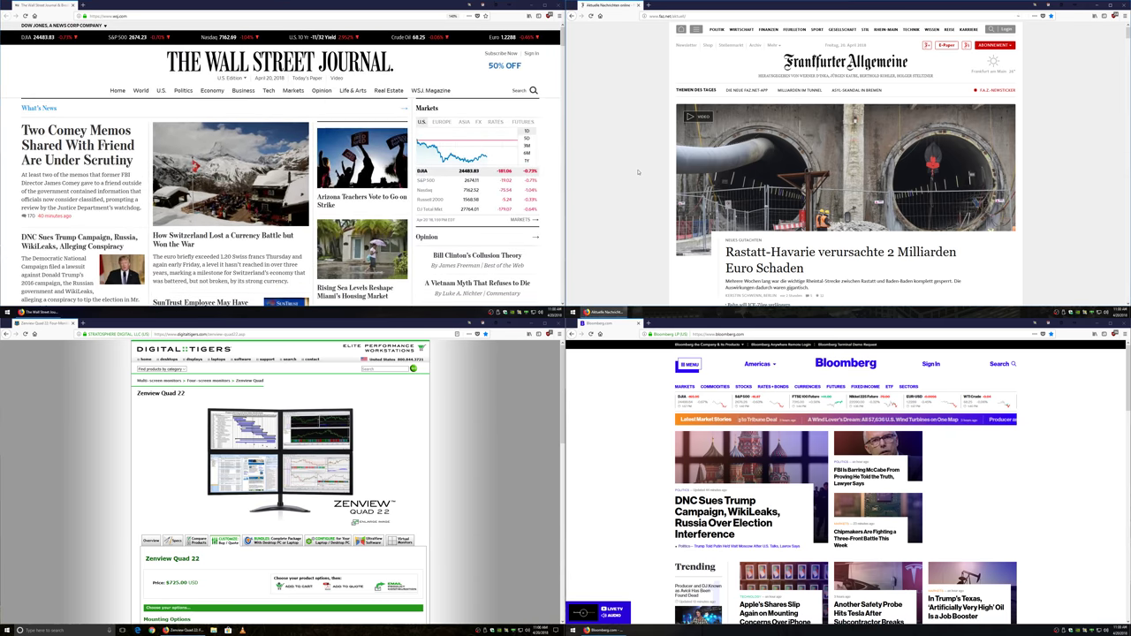
key(ctrl+plus)
key(ctrl+plus)
key(ctrl+0)
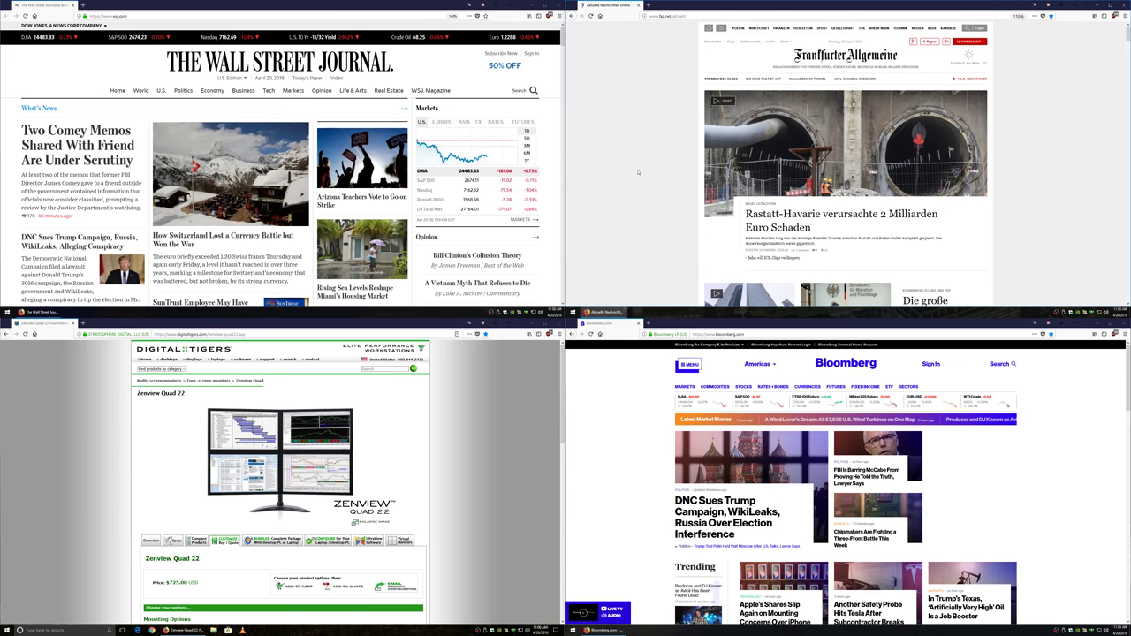
key(ctrl+plus)
key(ctrl+plus)
key(ctrl+plus)
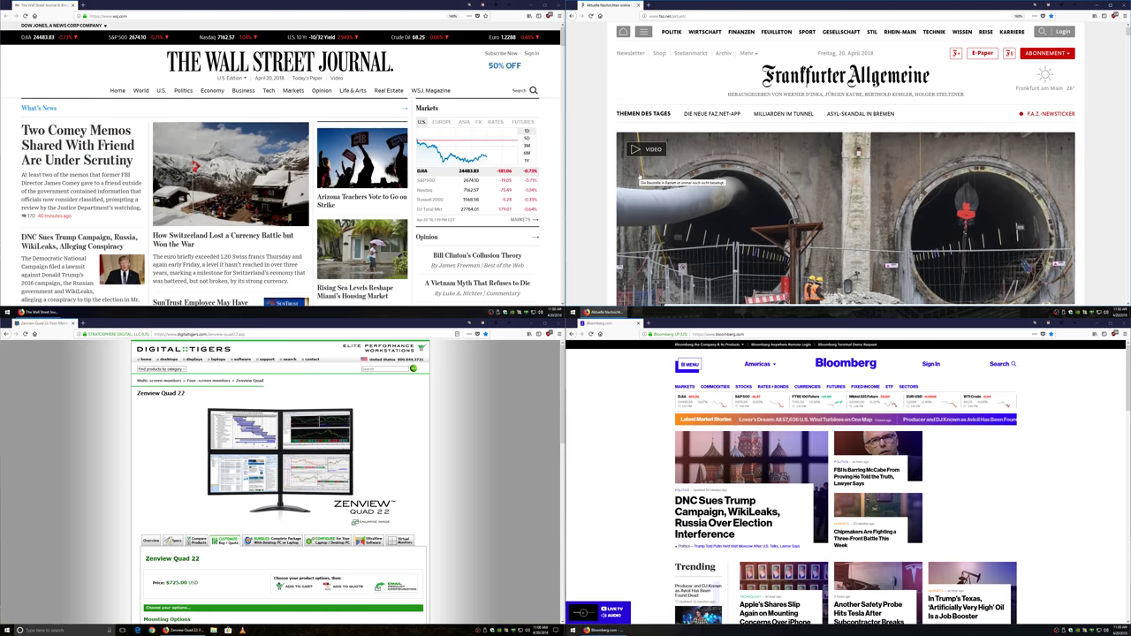
- Reset the page zoom of the Frankfurter Allgemeine and Wall Street Journal windows to the default size
key(ctrl+0)
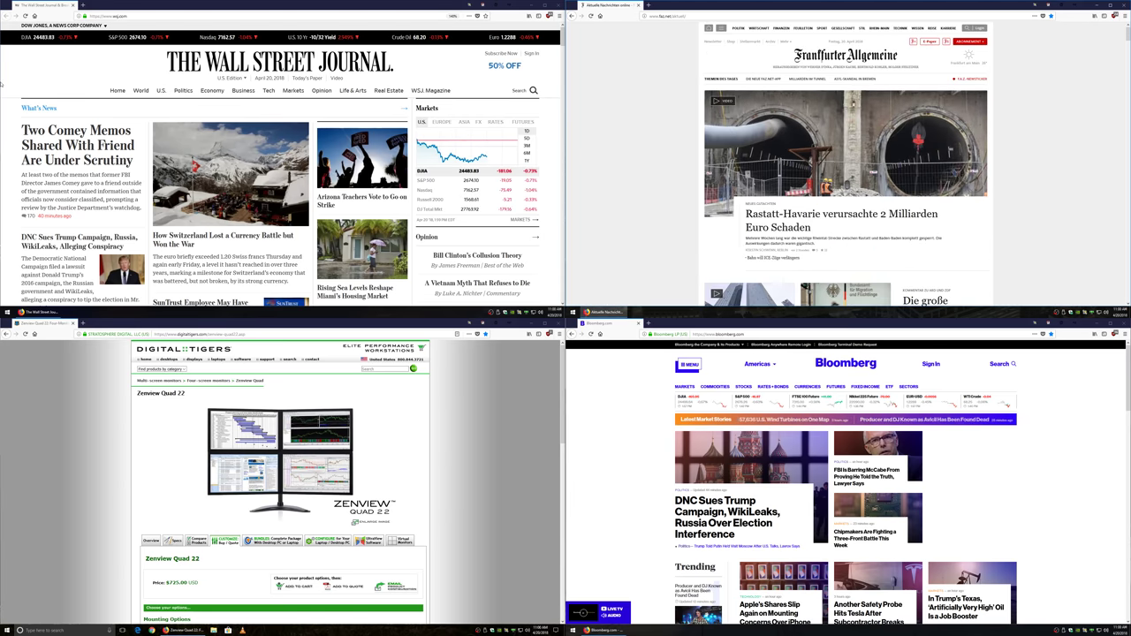
click(12, 91)
key(ctrl+0)
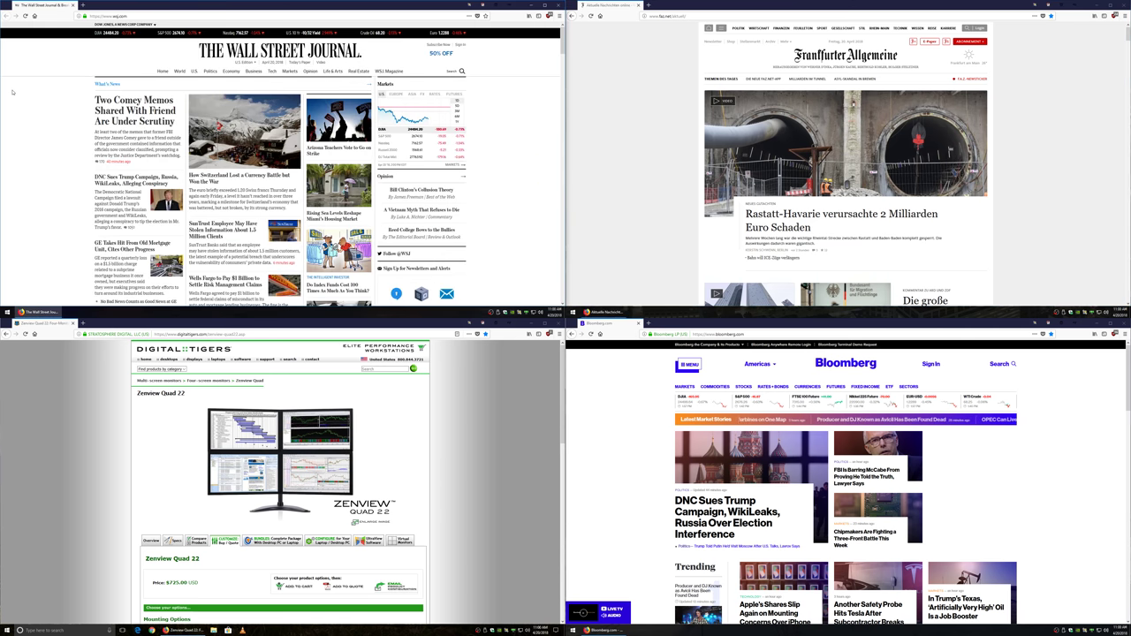